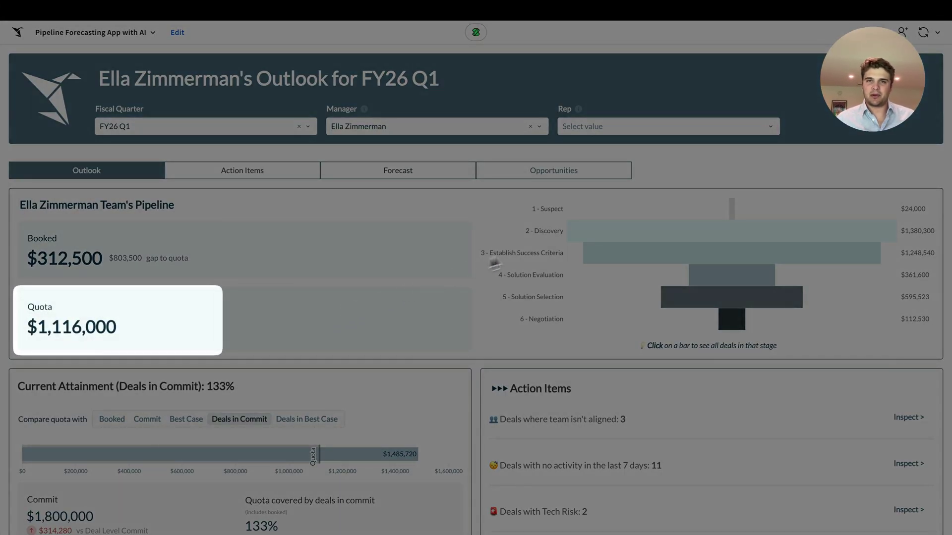
Inspect 'Deals where team isn't aligned' to list the three unaligned FY26 Q1 deals
scroll(536, 248, "down", 1)
scroll(535, 248, "down", 3)
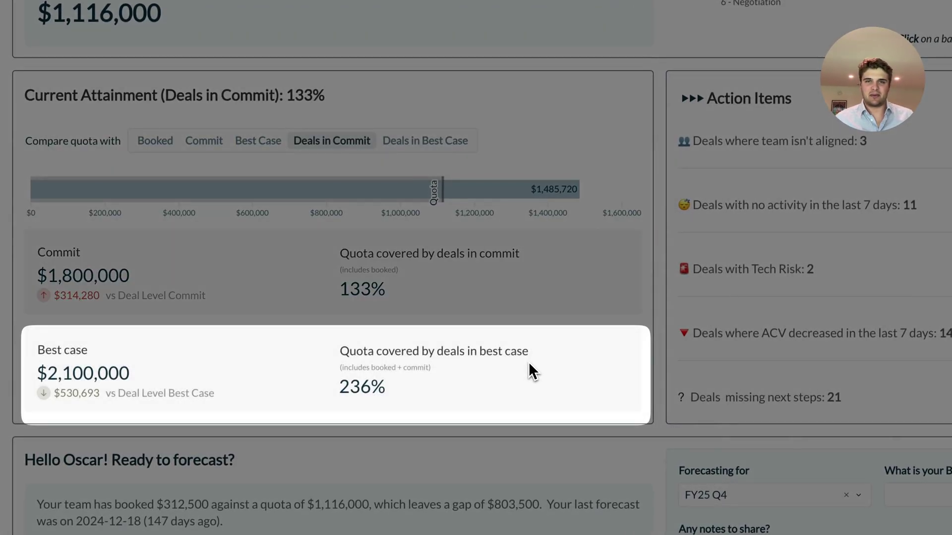
scroll(448, 385, "down", 2)
scroll(401, 394, "down", 2)
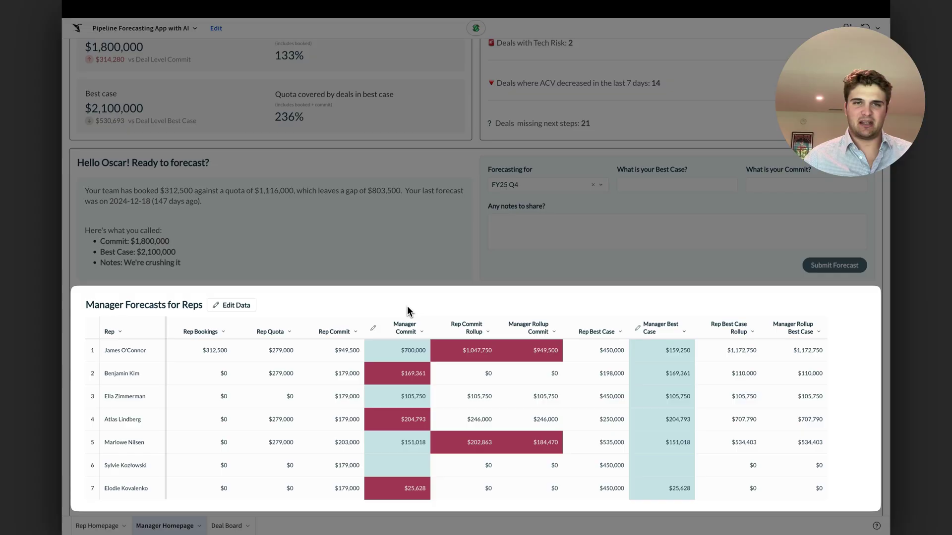
scroll(407, 307, "up", 10)
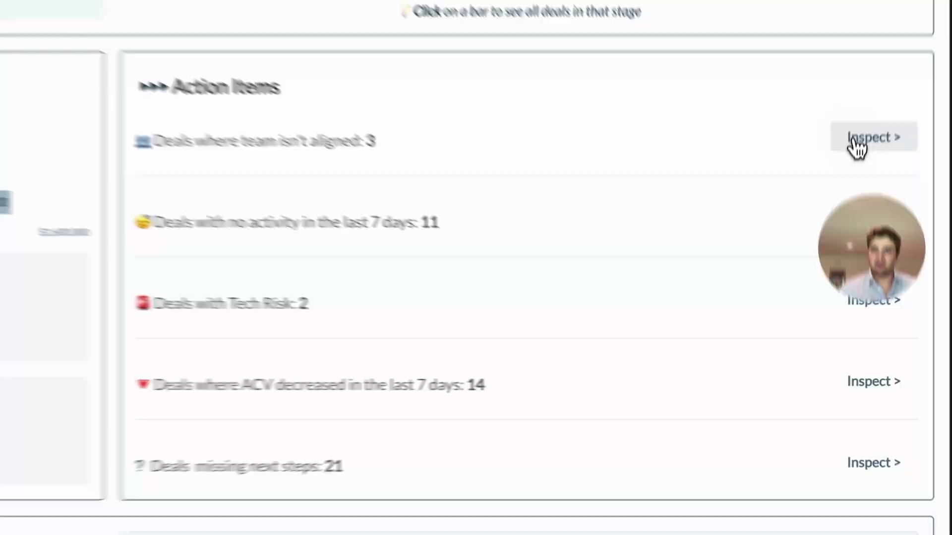
left_click(855, 135)
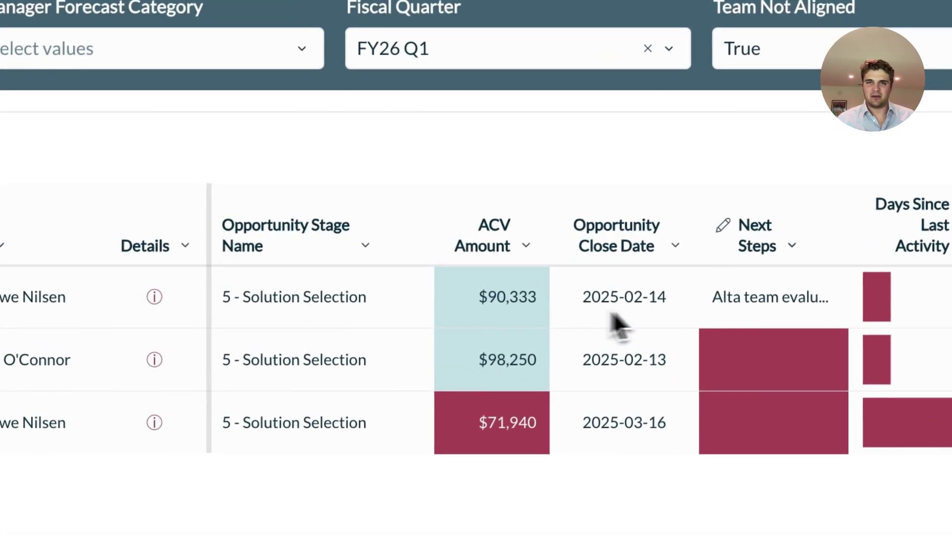
Review the first deal's Manager Forecast Category options, leaving it at Best Case
scroll(682, 325, "right", 5)
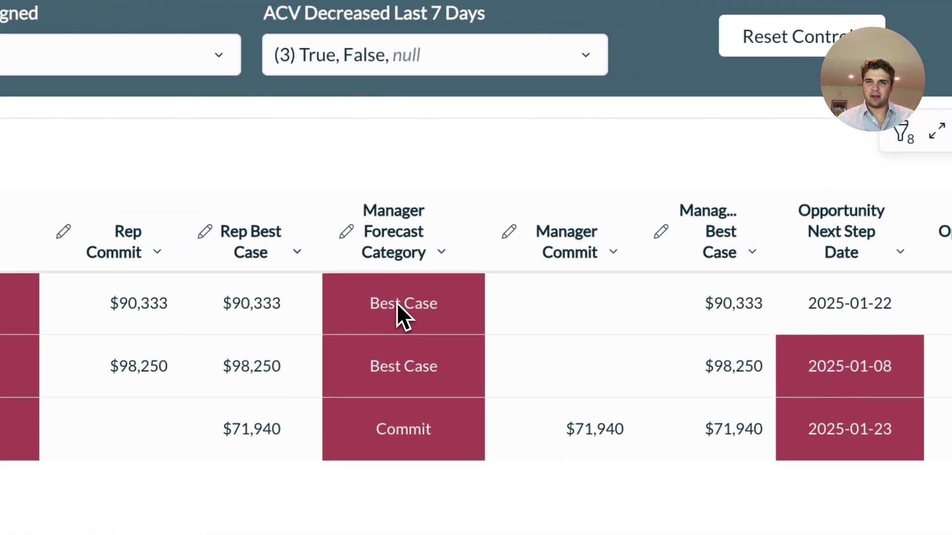
left_click(678, 304)
left_click(395, 304)
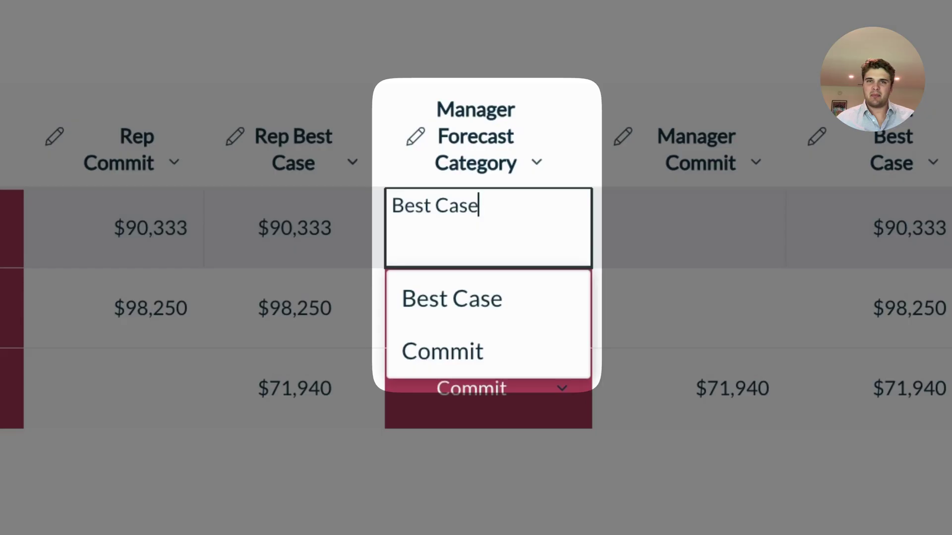
key("Escape")
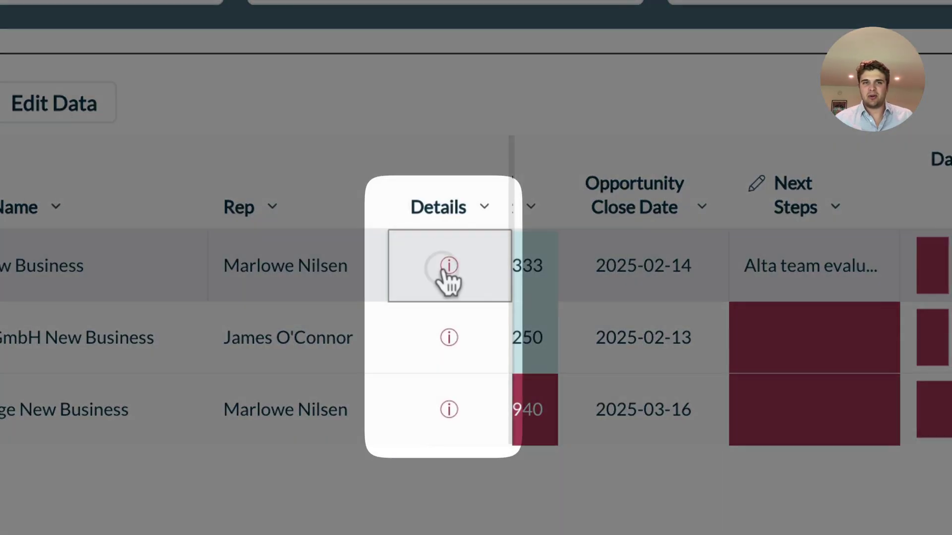
Open the Alta Retail New Business details and scroll past its 60 logged calls to the POV usage charts
left_click(448, 266)
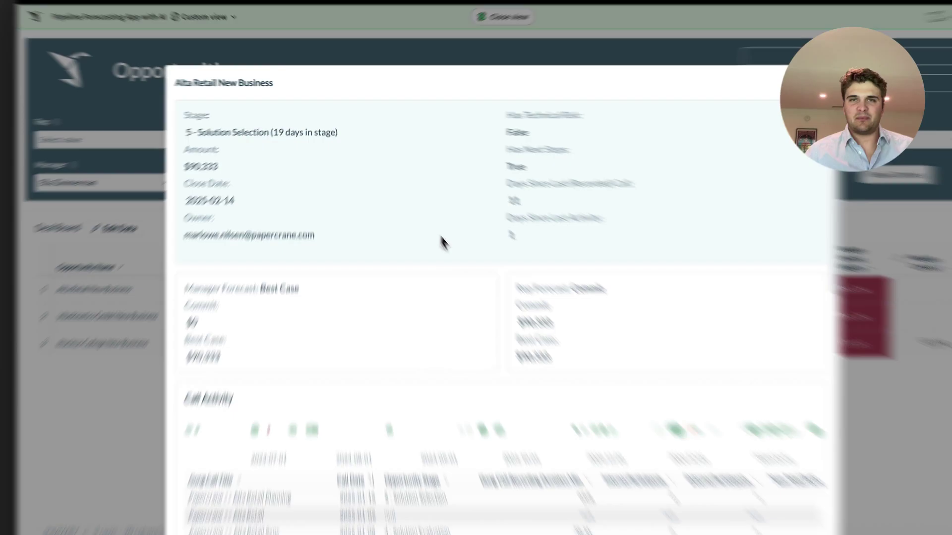
scroll(526, 397, "down", 6)
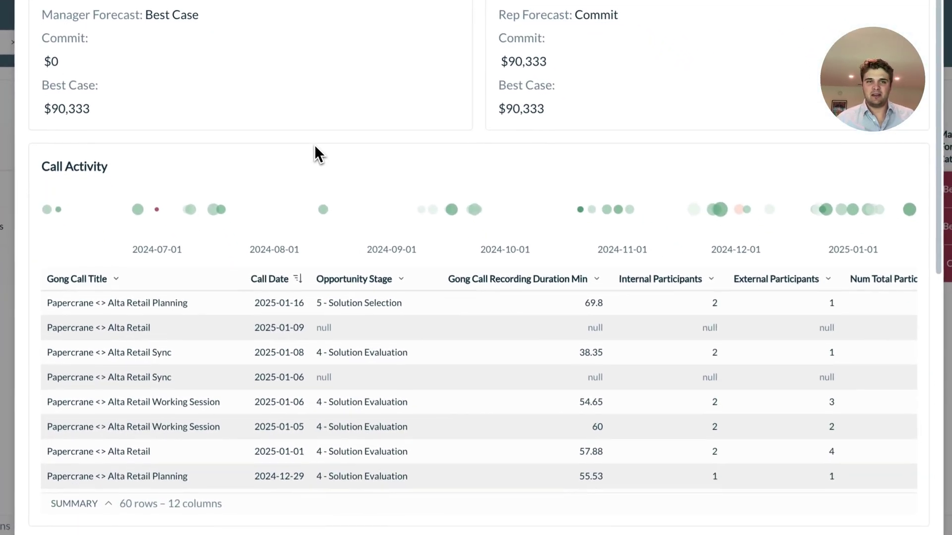
mouse_move(134, 211)
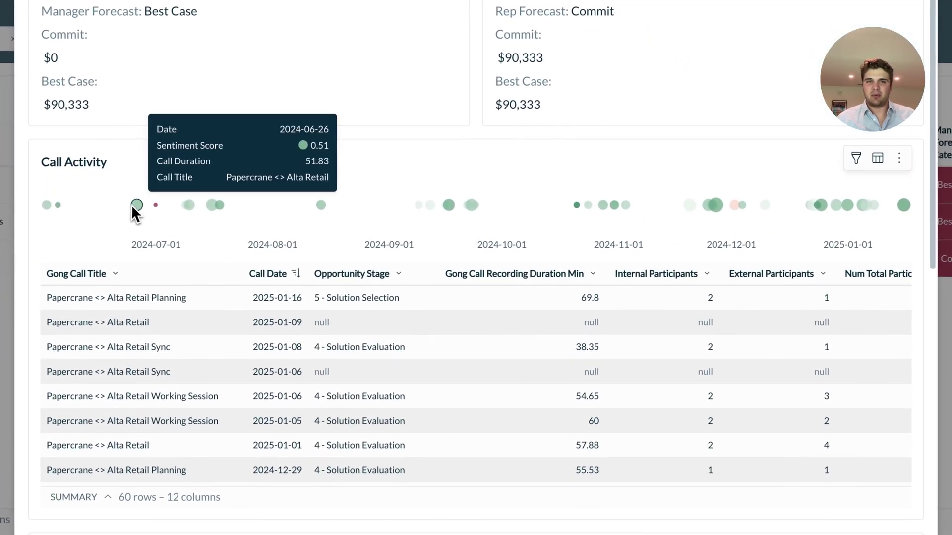
mouse_move(198, 208)
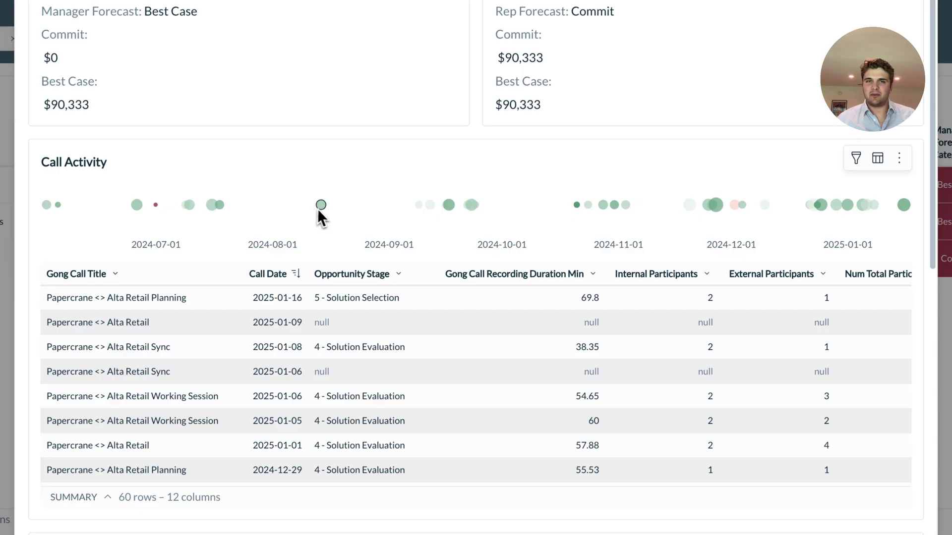
mouse_move(444, 210)
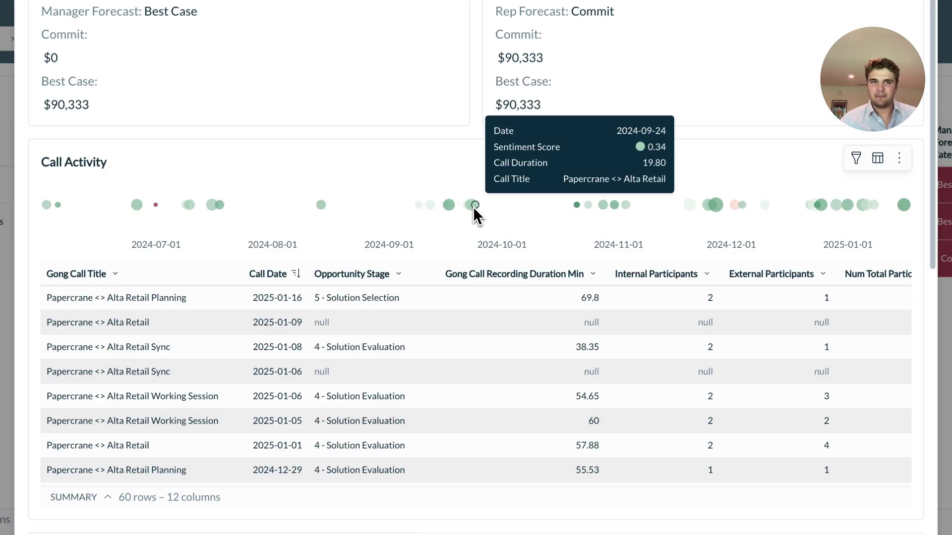
scroll(473, 207, "down", 6)
scroll(479, 254, "down", 2)
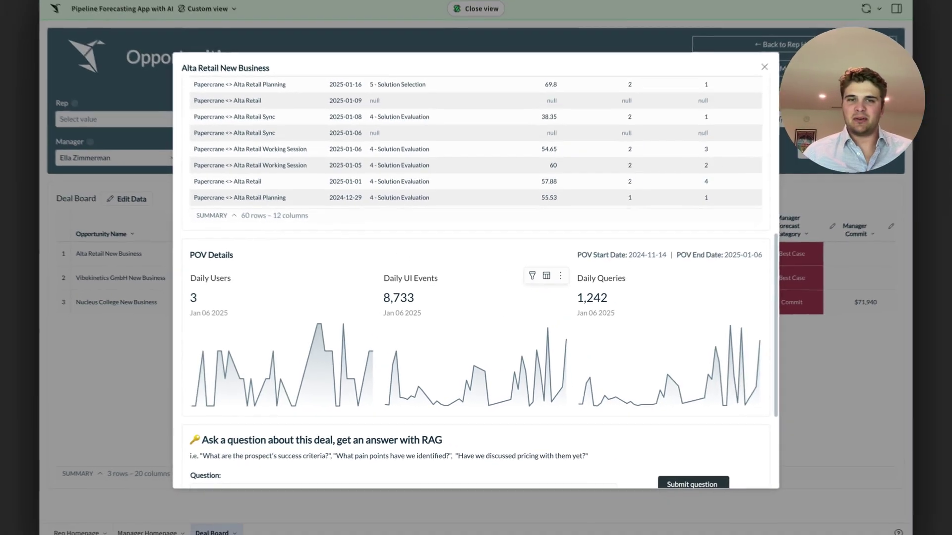
scroll(476, 347, "down", 3)
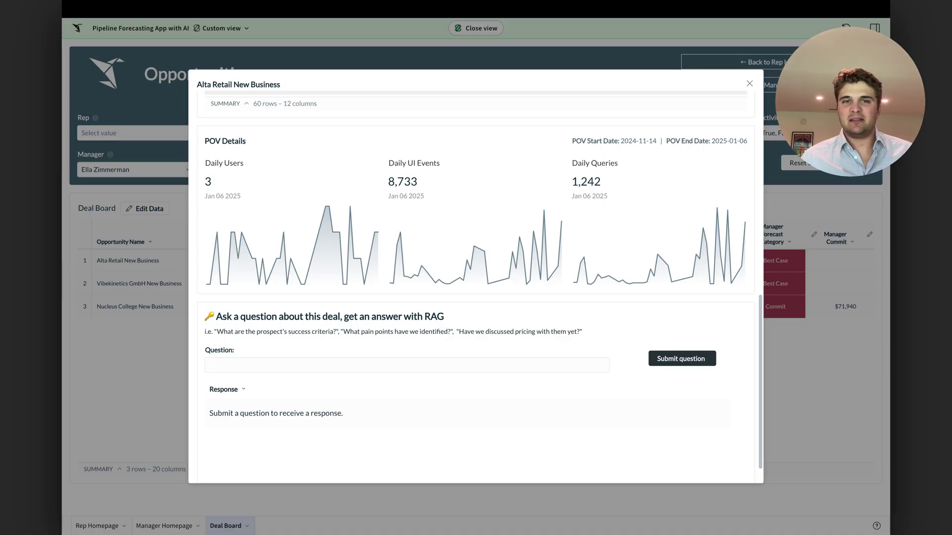
scroll(476, 285, "down", 1)
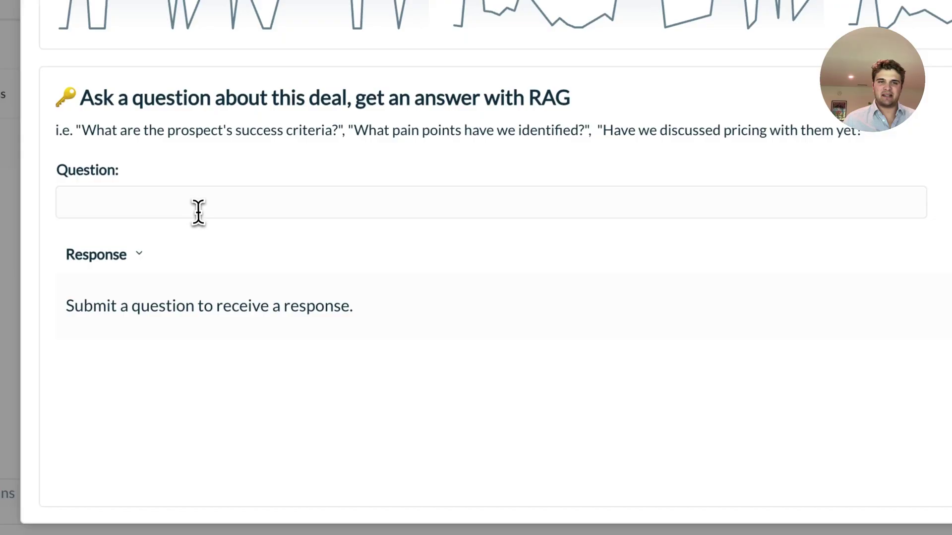
Ask the deal's RAG assistant 'do we have the tech win?' and submit the question
left_click(270, 337)
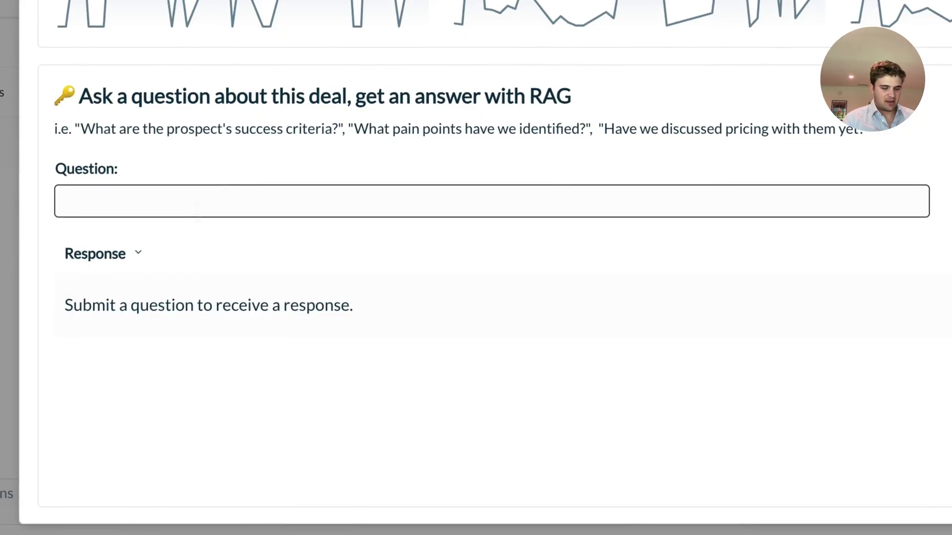
type("do we hav th")
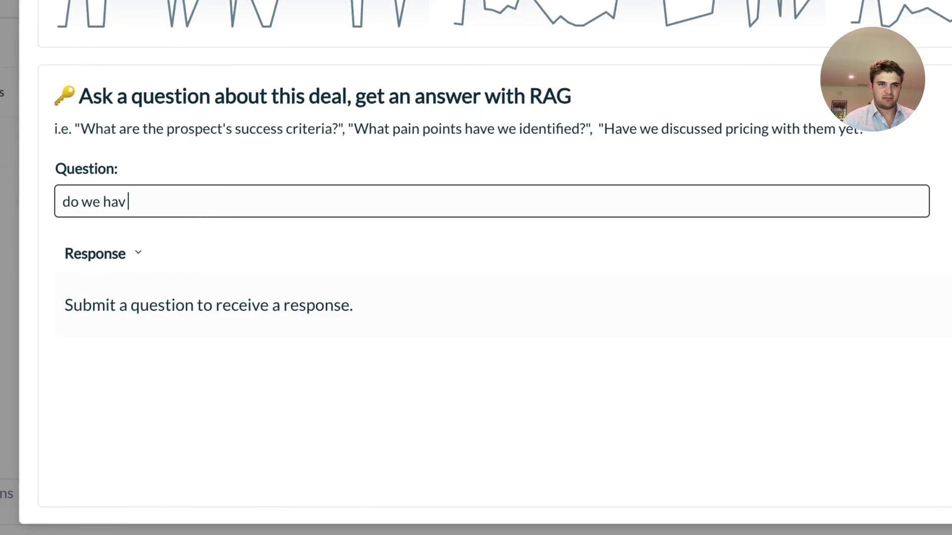
key("BackSpace")
key("BackSpace")
key("BackSpace")
type("e the tech win")
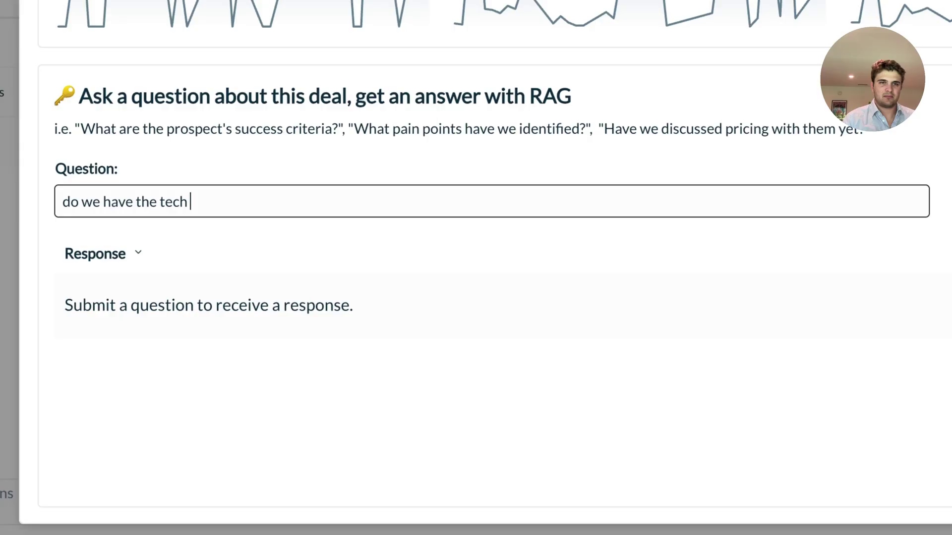
type("?")
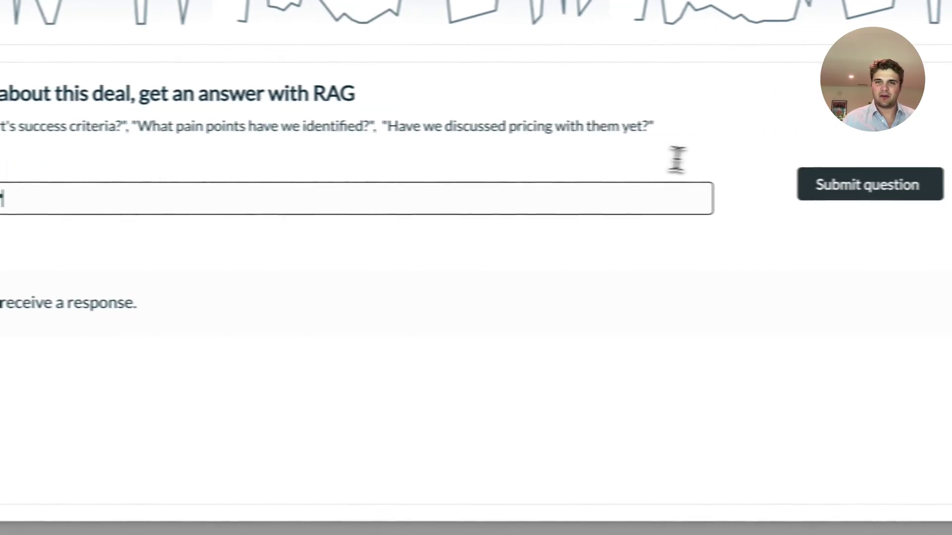
left_click(788, 178)
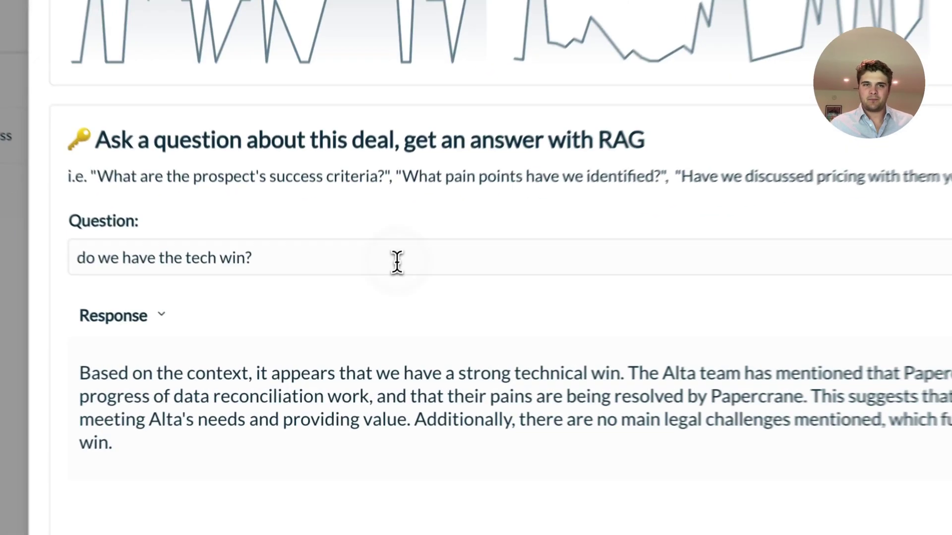
Replace the question with 'are there any security concerns?', submit it, and select the answer
triple_click(397, 262)
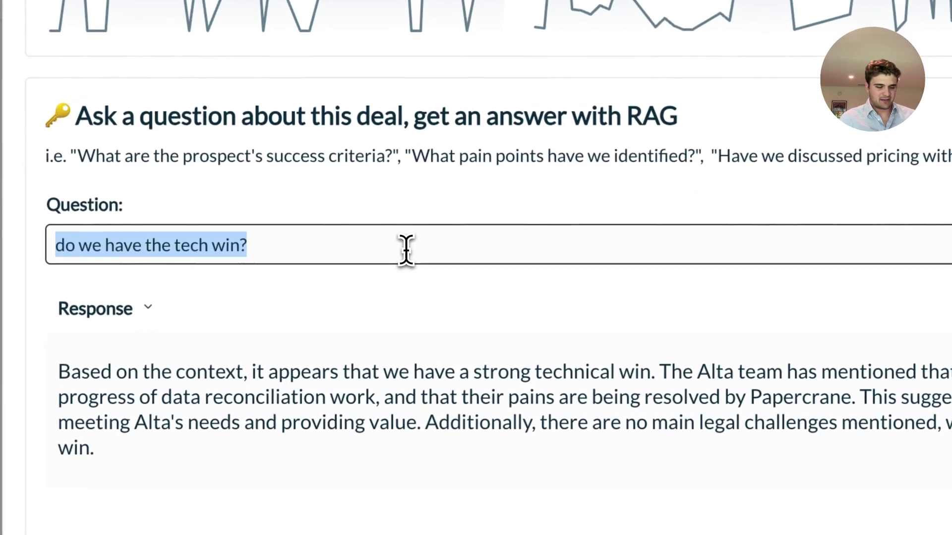
type("are t")
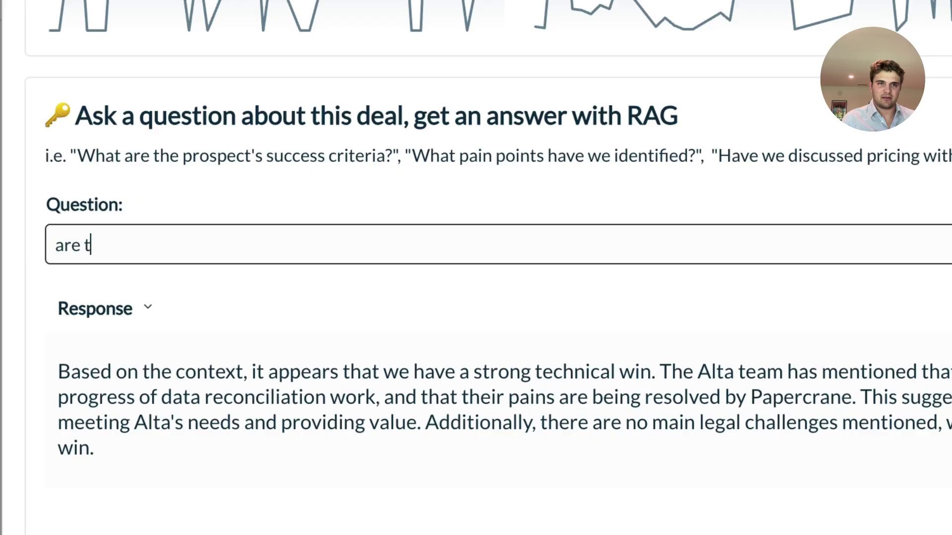
type("here any secur")
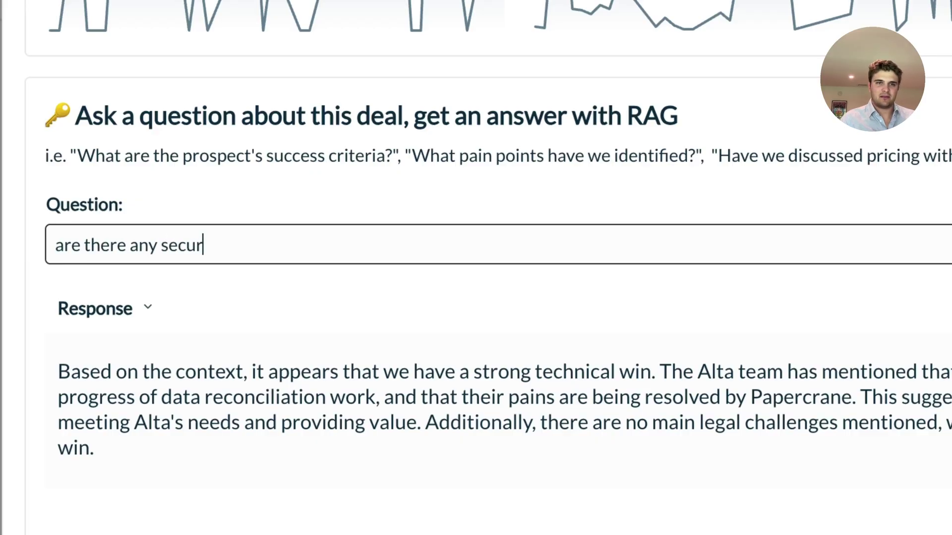
type("ity c")
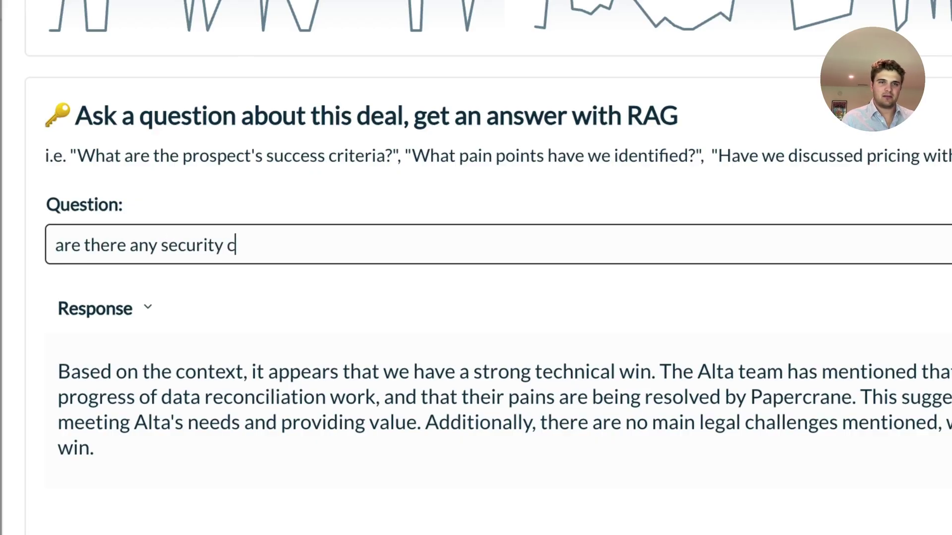
type("oncerns?")
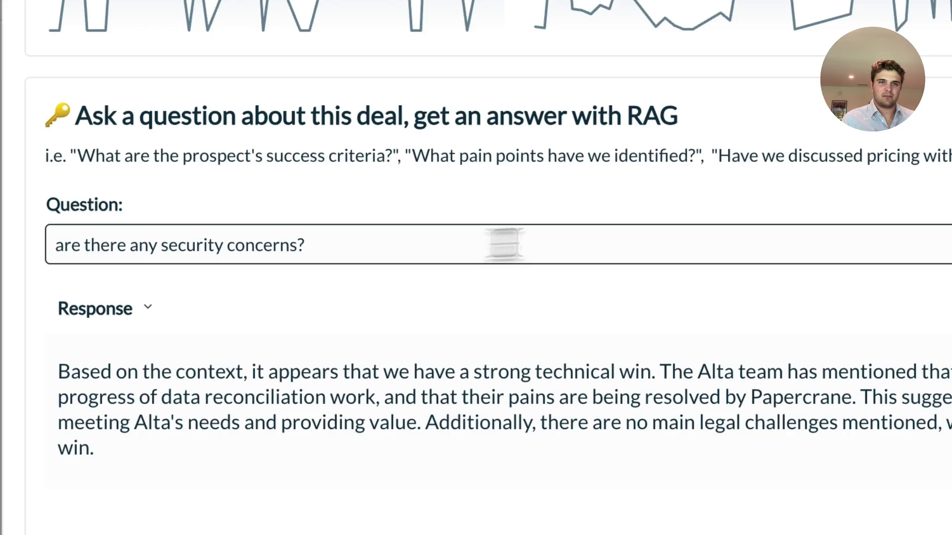
left_click(697, 300)
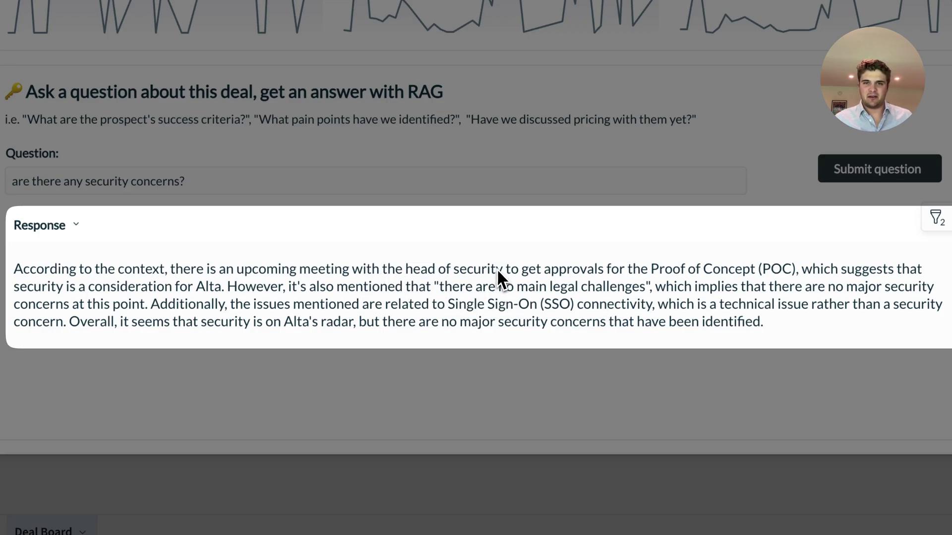
left_click(689, 238)
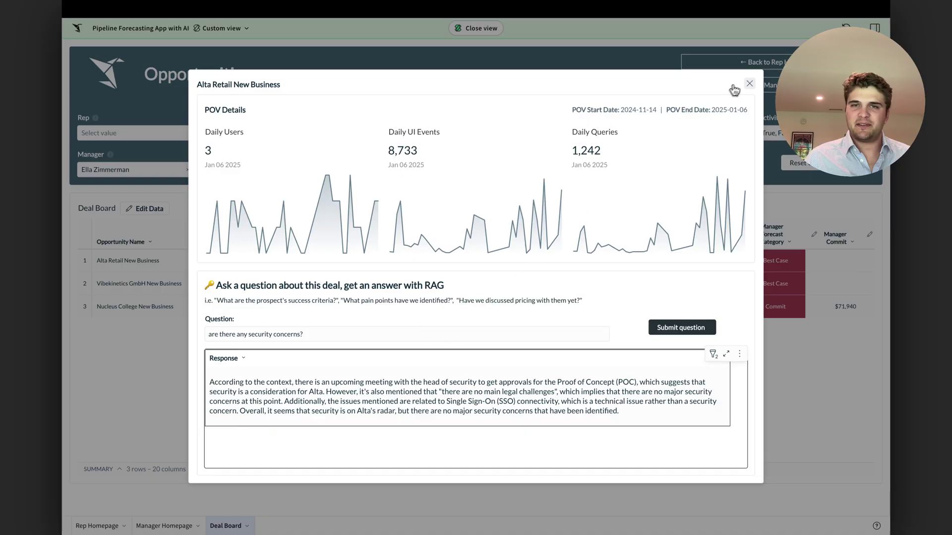
Close the overlay, switch to the editable draft, and reopen the Alta Retail New Business deal details
left_click(749, 83)
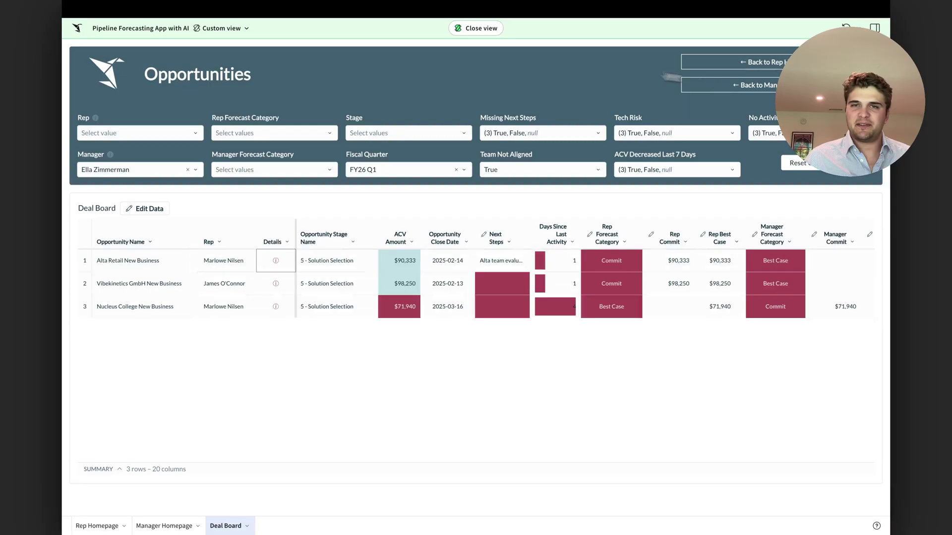
left_click(474, 29)
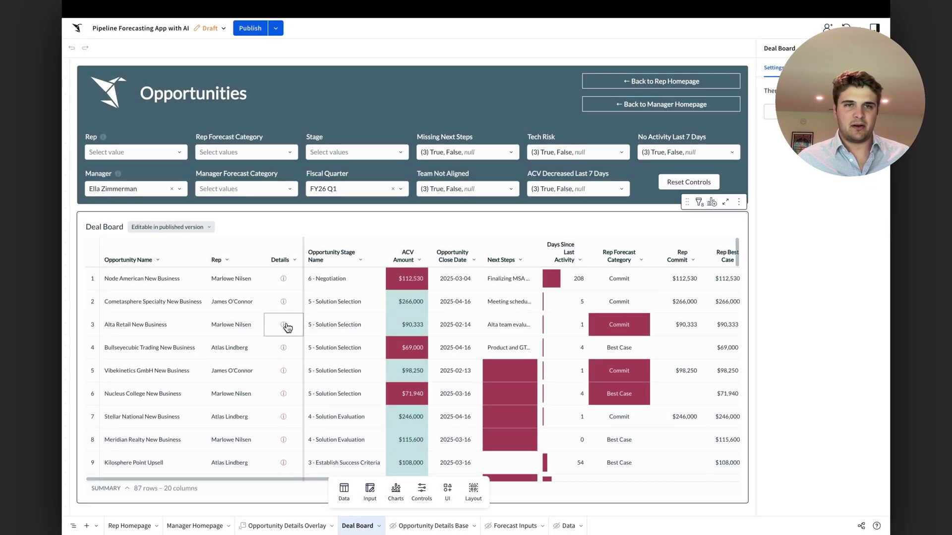
left_click(285, 327)
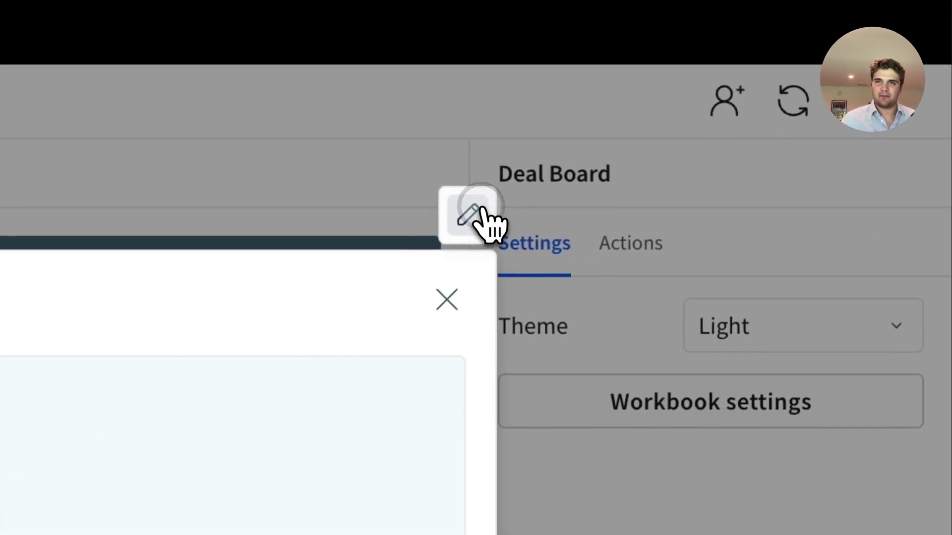
Edit the Opportunity Details Overlay and select the Response element using DatabricksRAGAssistant([c-question], [c-opportunity-id])
left_click(755, 60)
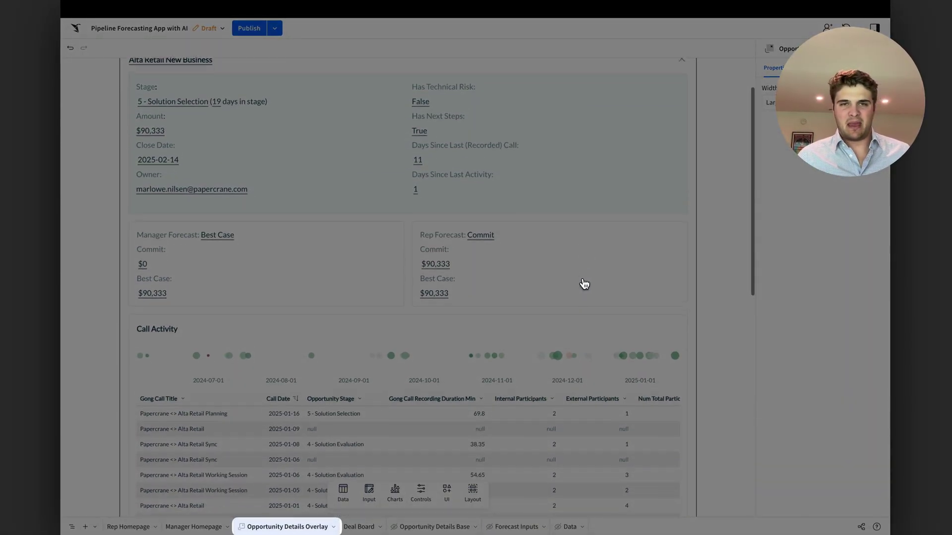
scroll(585, 283, "down", 2)
scroll(578, 293, "down", 5)
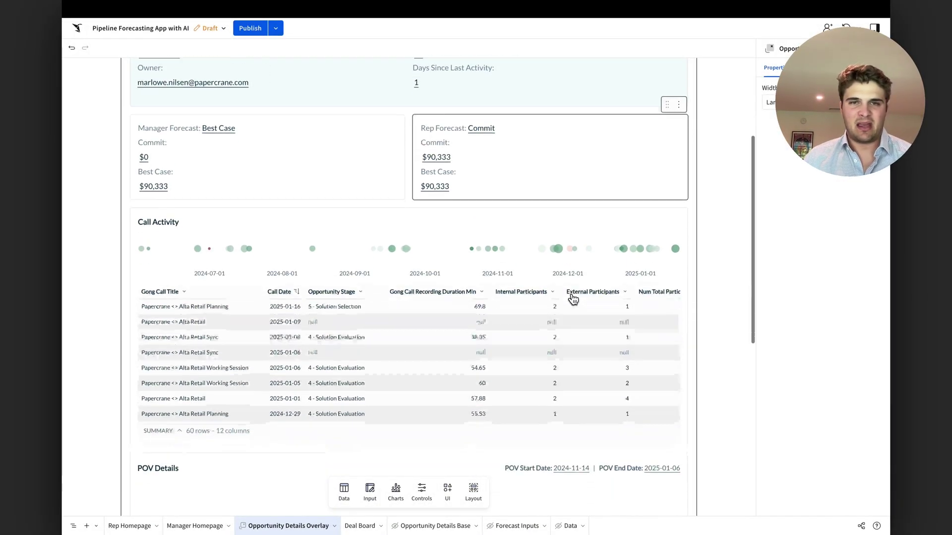
scroll(574, 300, "down", 5)
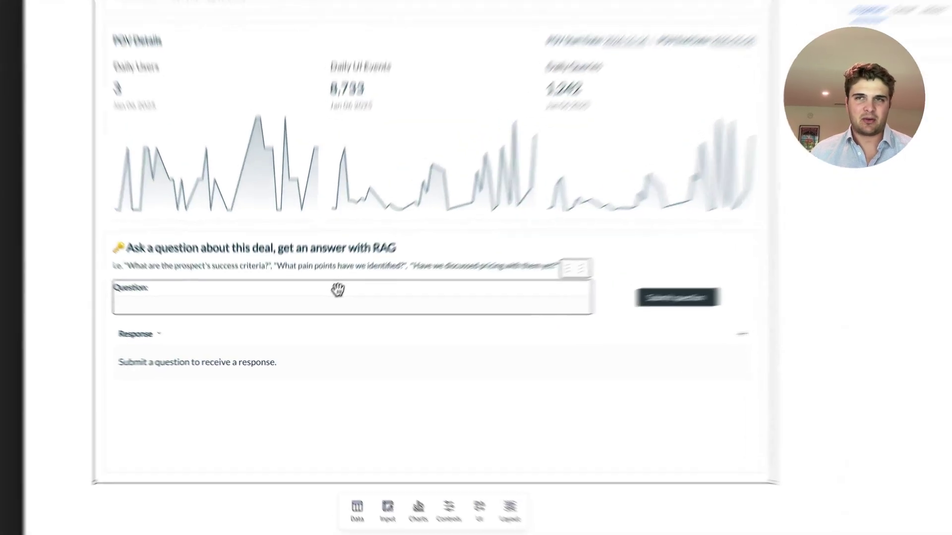
left_click(325, 308)
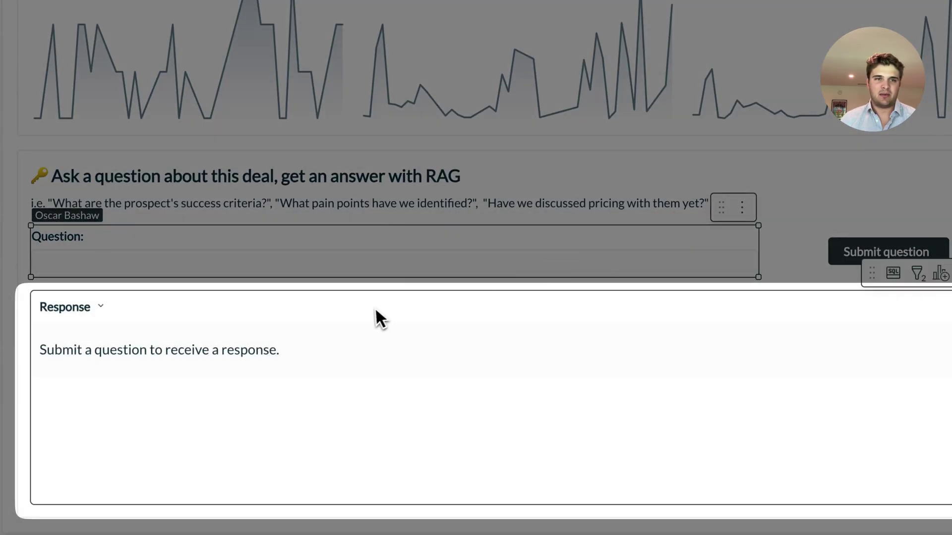
left_click(371, 314)
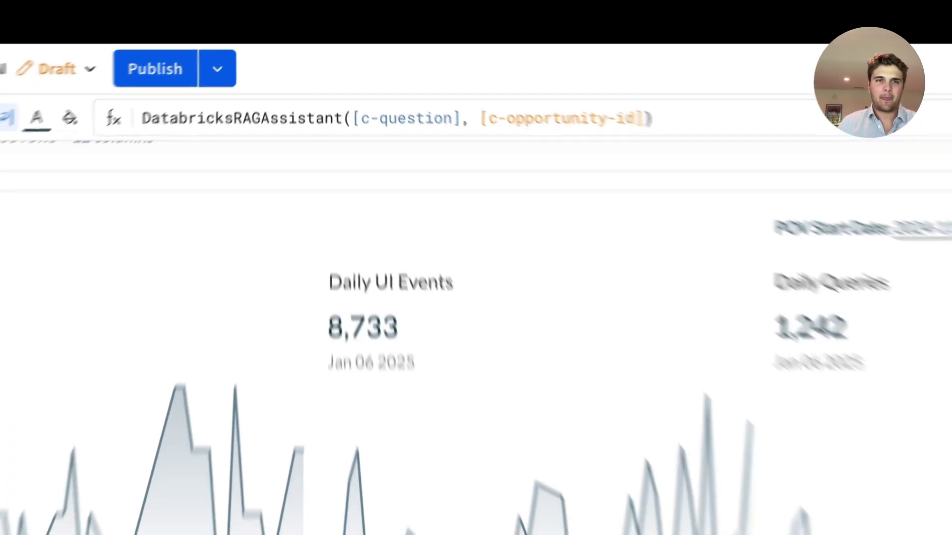
Show the DatabricksRAGAssistant function help from the formula bar
left_click(450, 48)
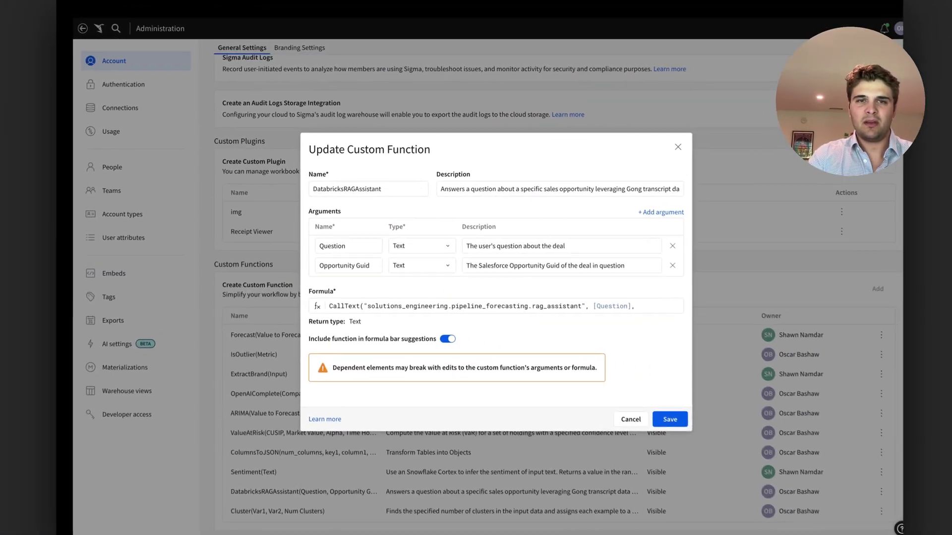
Inspect the rag_assistant warehouse call in the CallText formula, leaving it unchanged
left_click(635, 300)
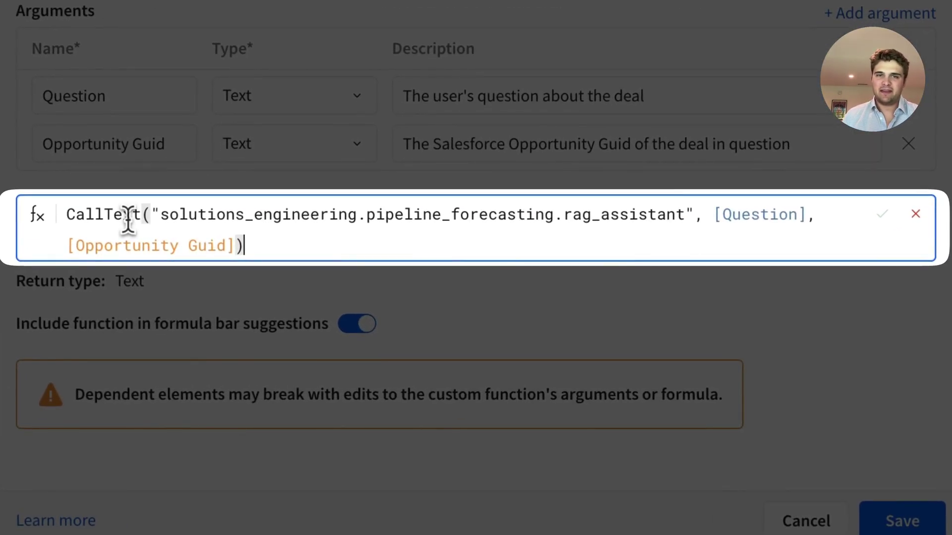
left_click(570, 217)
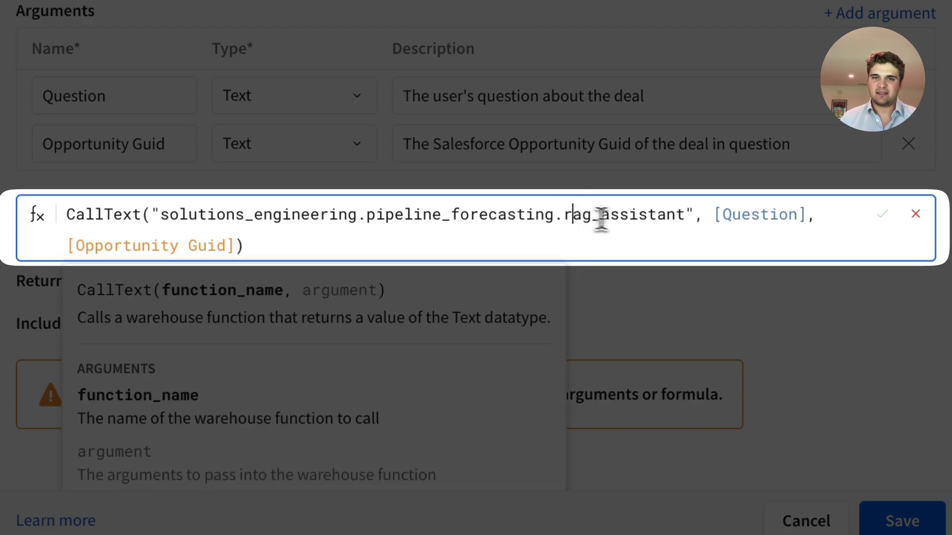
double_click(602, 218)
left_click(631, 225)
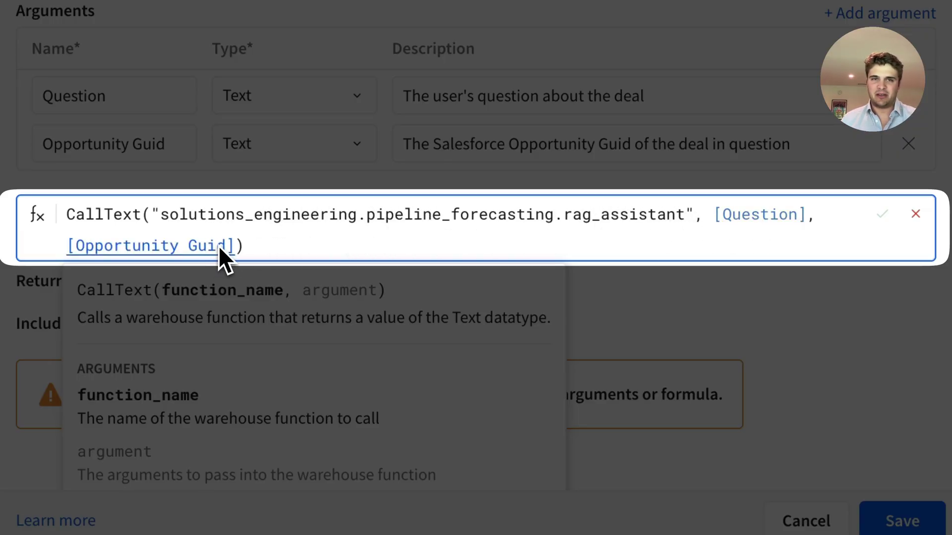
left_click(184, 184)
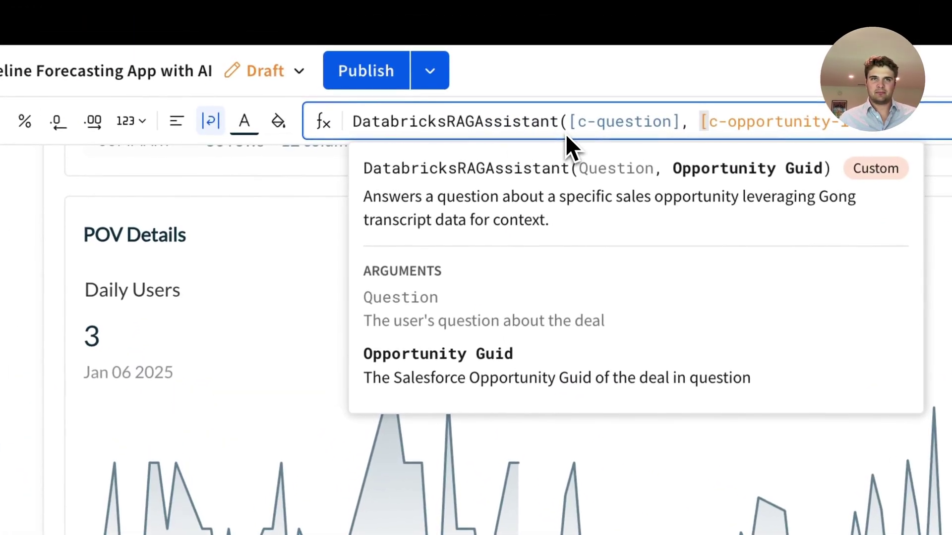
Go to the published version of the Pipeline Forecasting App from the Publish menu
left_click(430, 71)
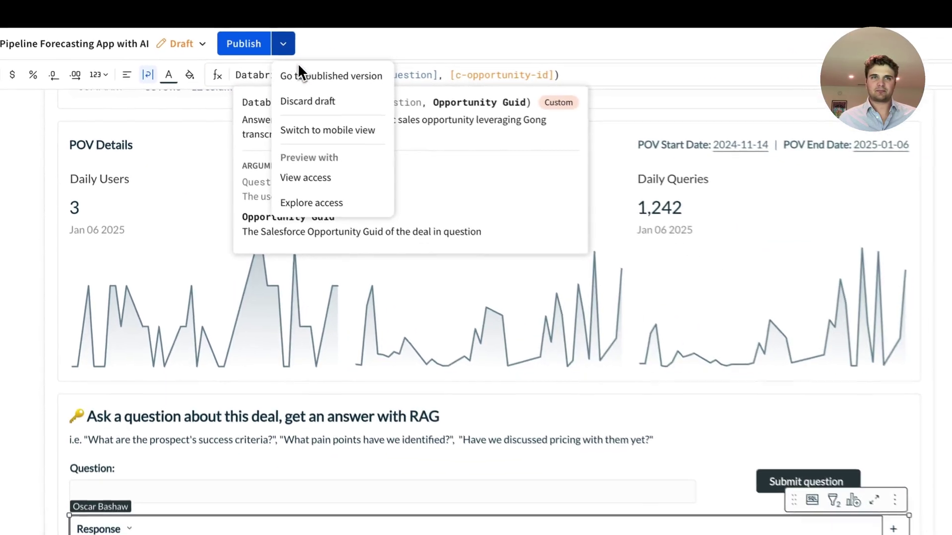
left_click(302, 75)
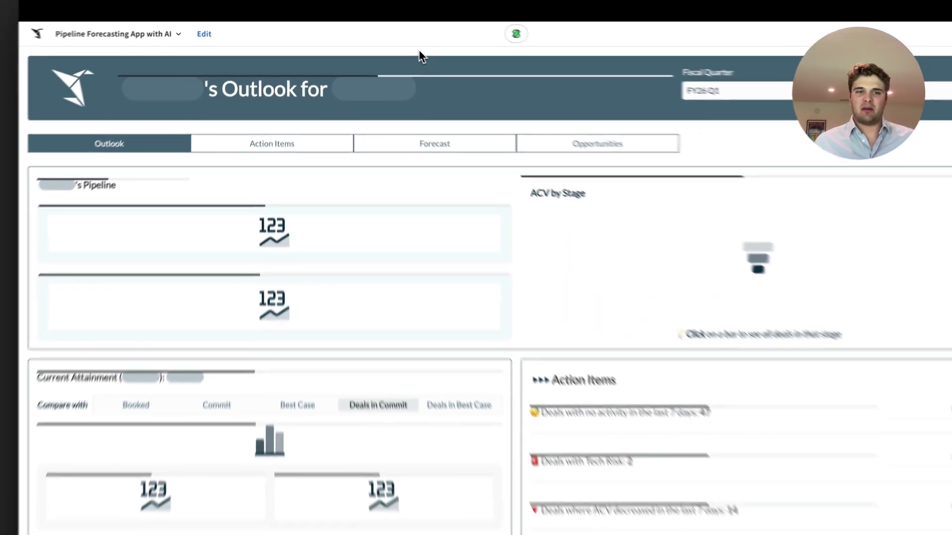